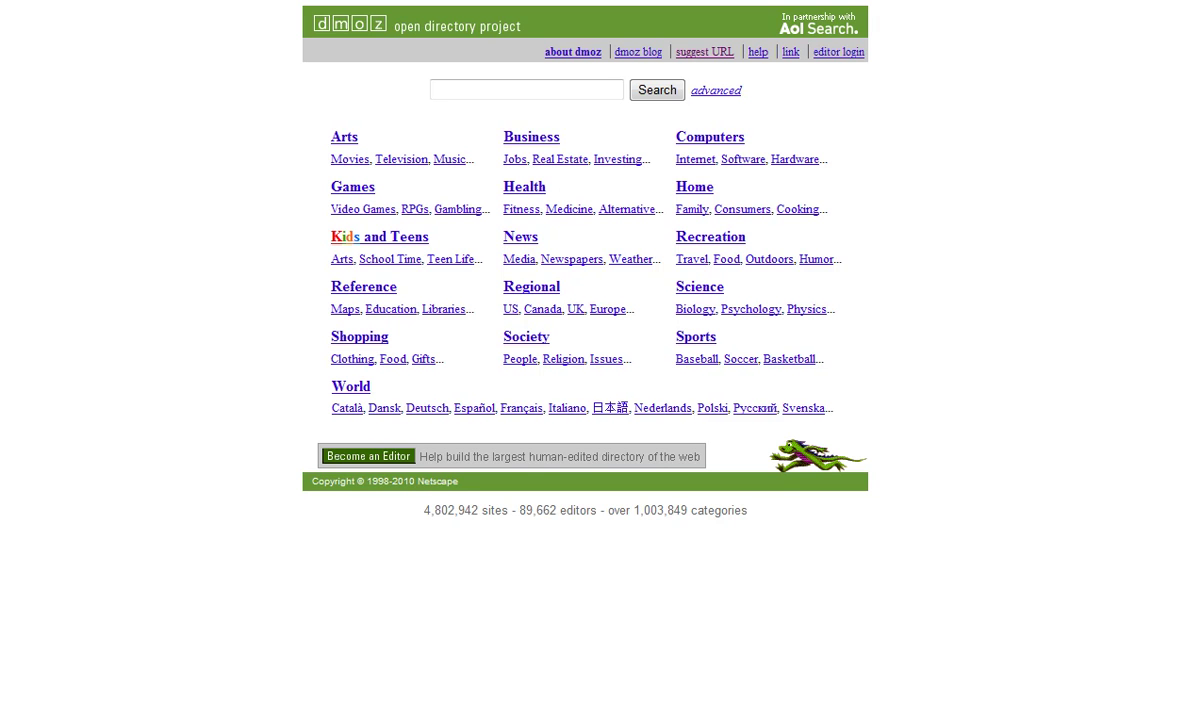
Highlight the directory's total number of listed sites and its number of editors.
double_click(440, 510)
click(441, 540)
drag(598, 510, 523, 510)
click(523, 510)
Open the suggest-a-site guide and highlight the Step One rule against under-construction sites.
click(697, 55)
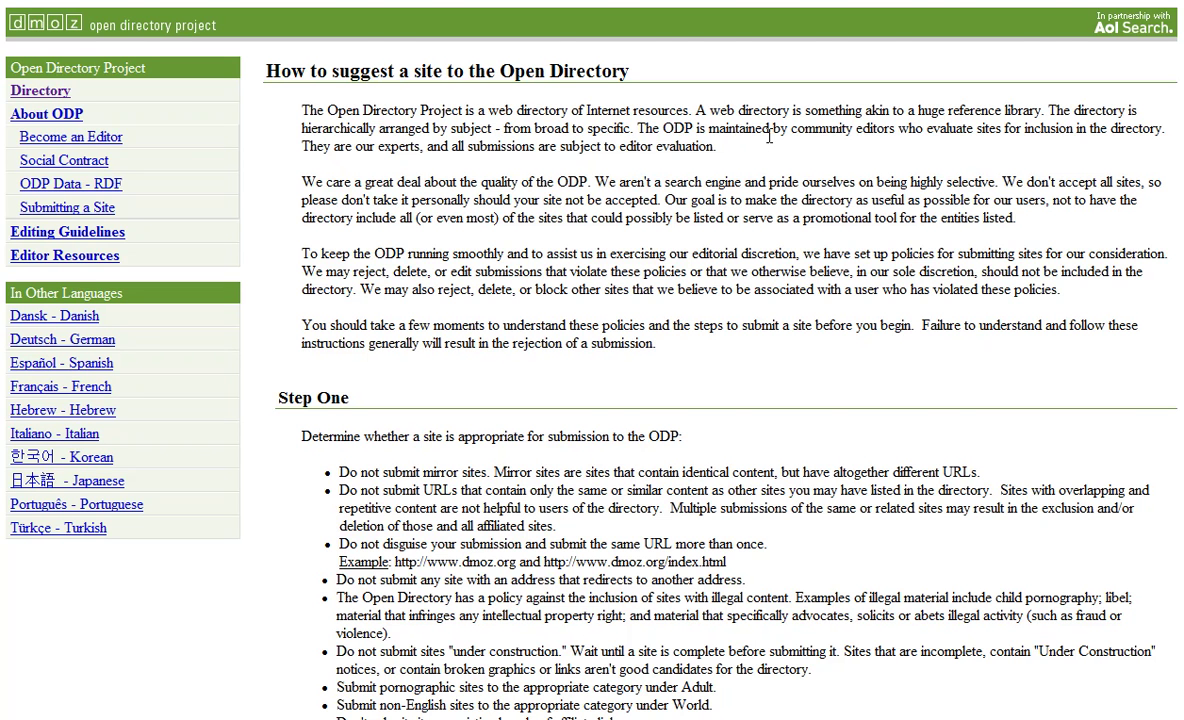
scroll(769, 137, down, 1)
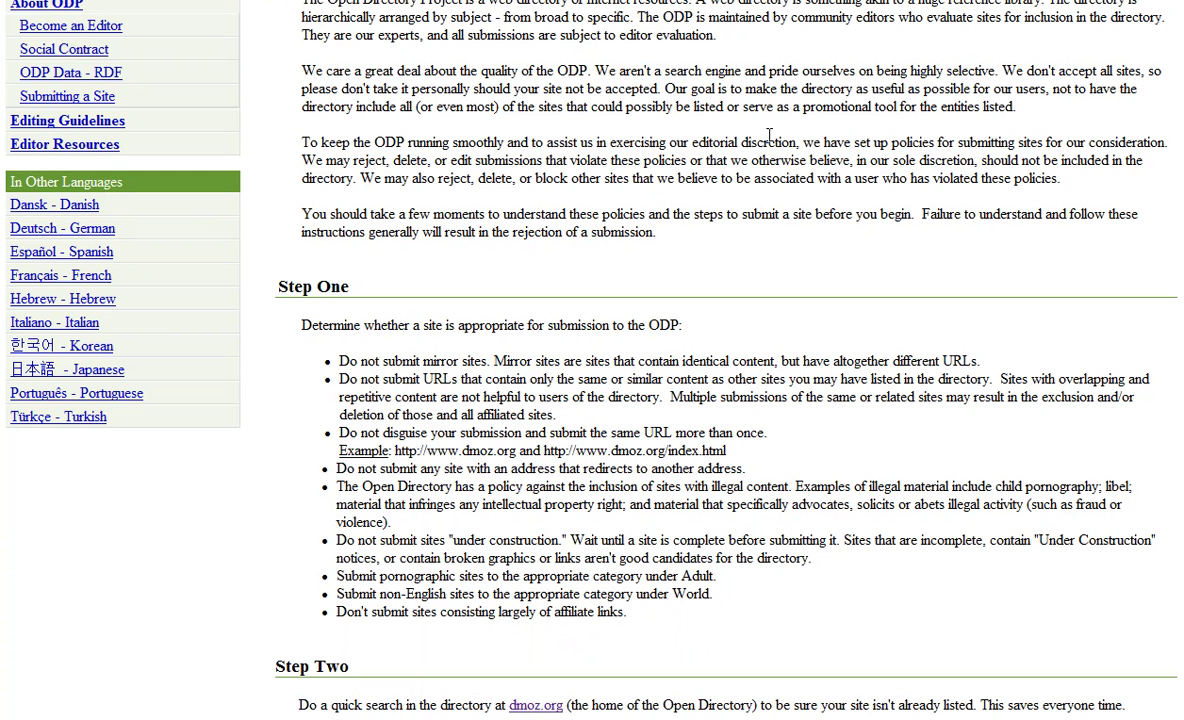
scroll(769, 137, down, 1)
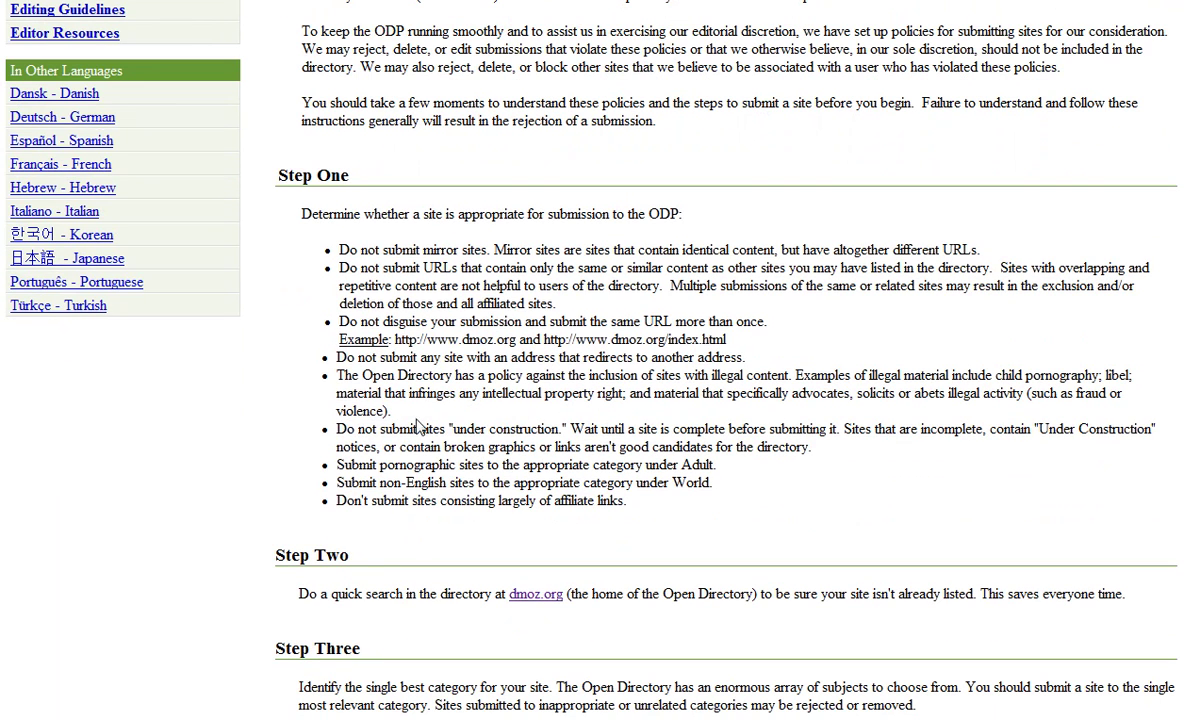
drag(338, 430, 806, 432)
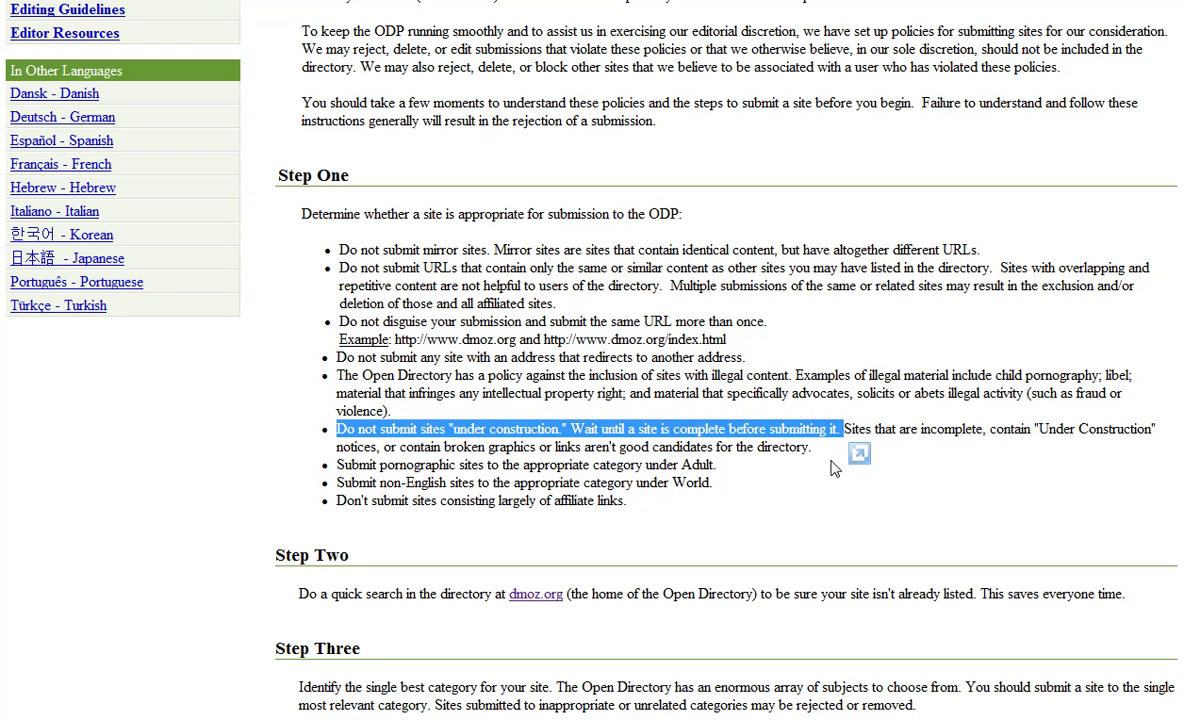
click(818, 468)
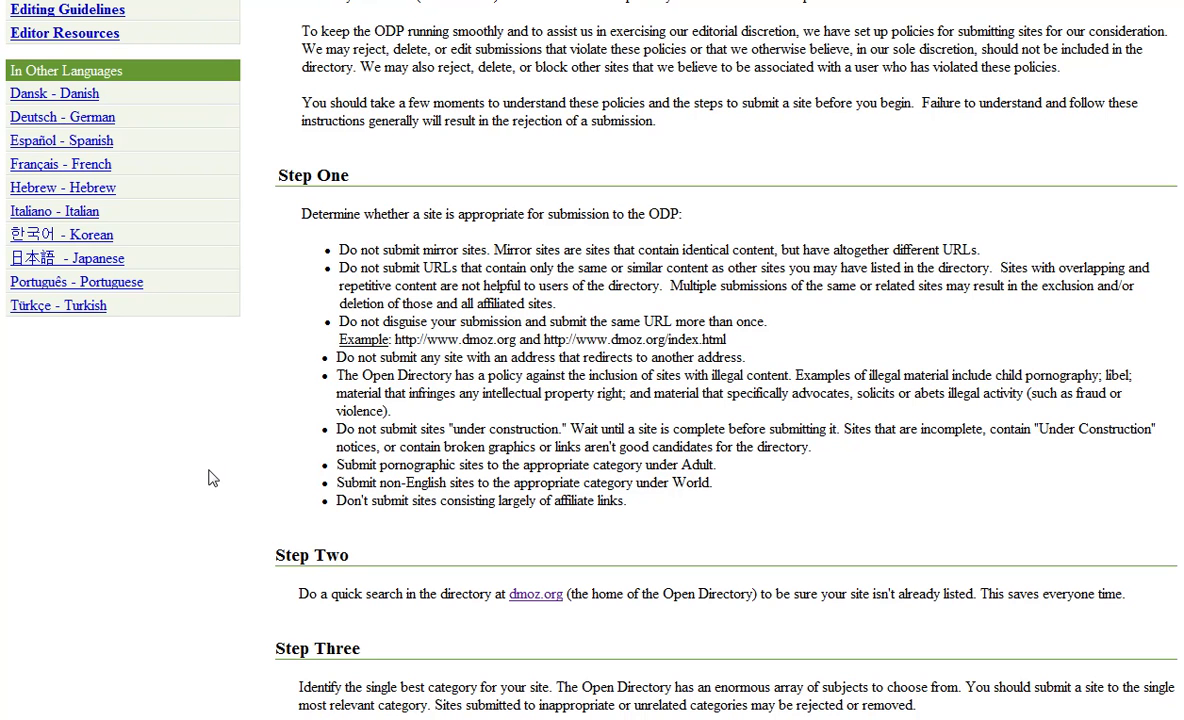
scroll(386, 482, up, 3)
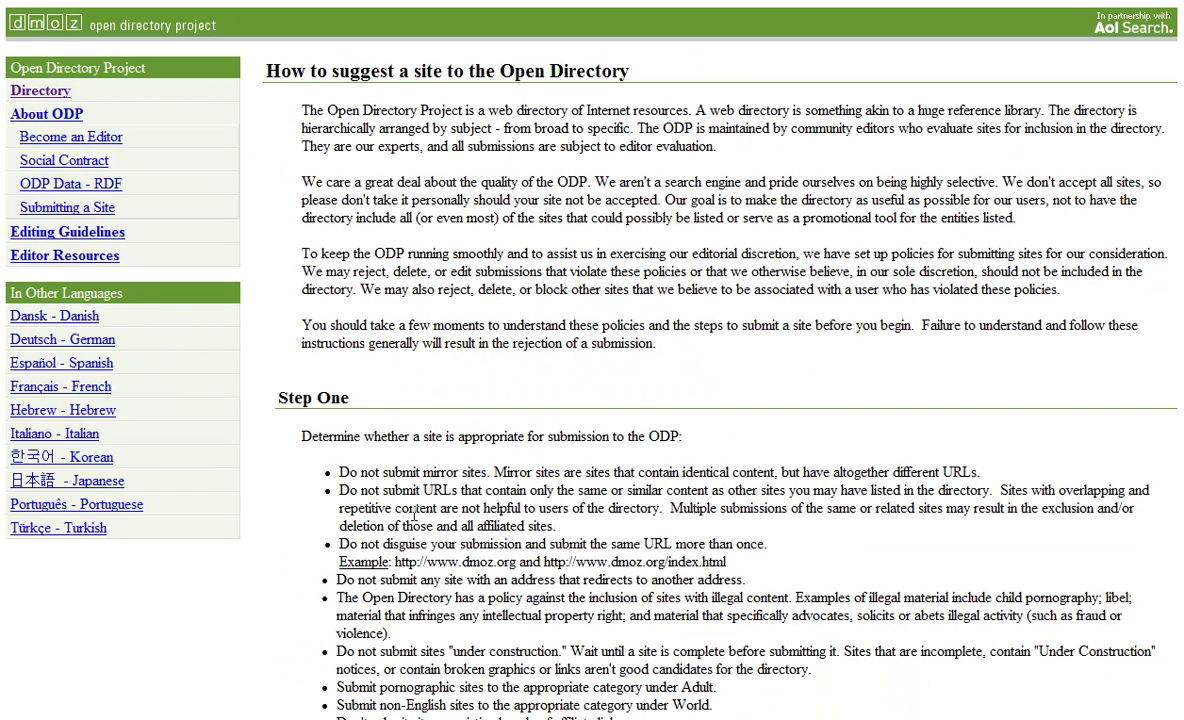
Search DMOZ from the home page for 'office supplier london' and open Shopping: Office Products: Furniture.
click(41, 27)
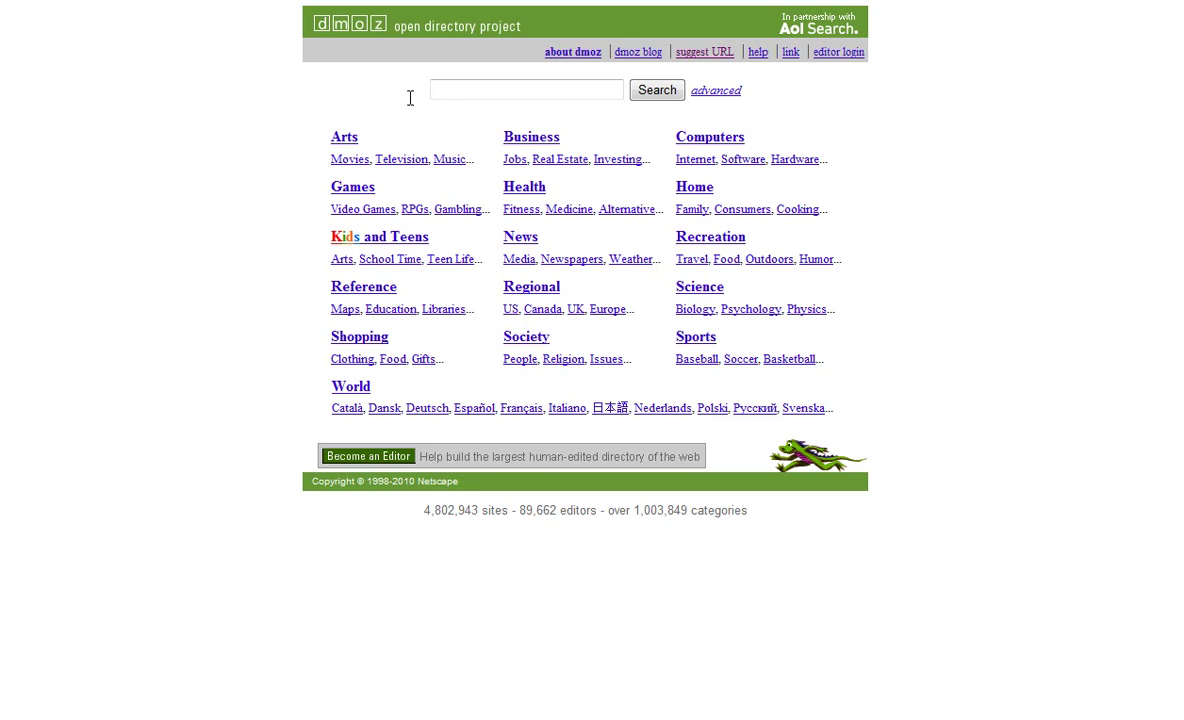
click(446, 96)
text(office )
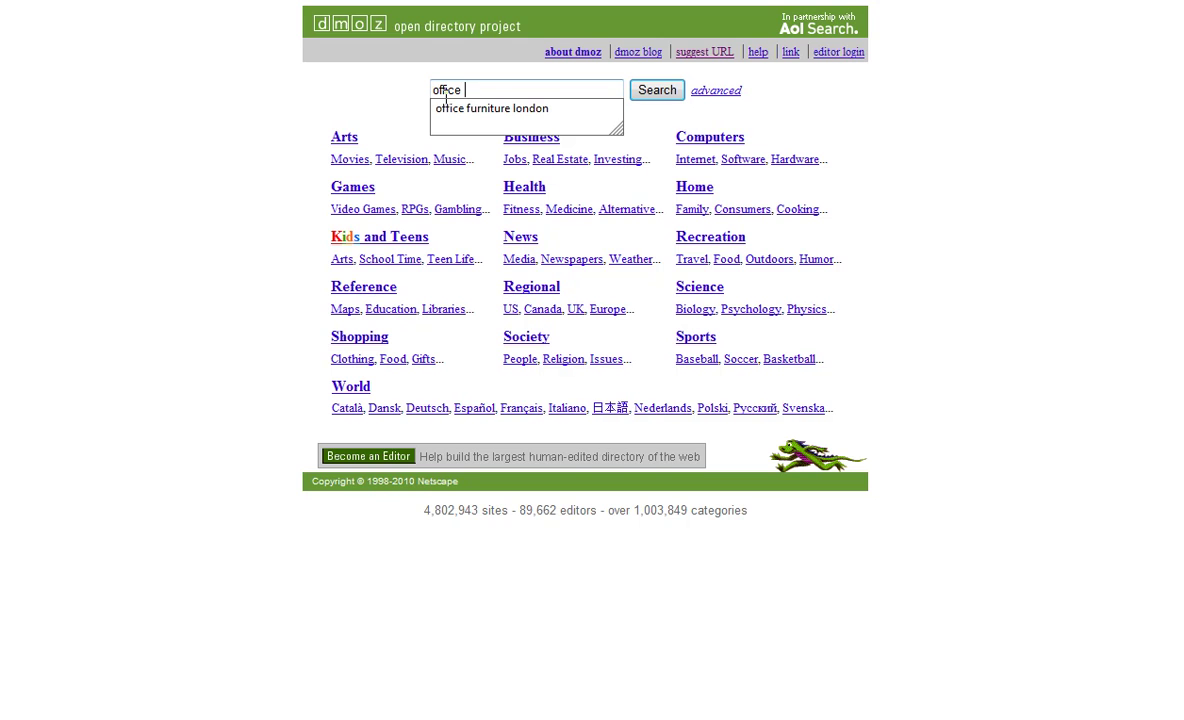
text(supplier)
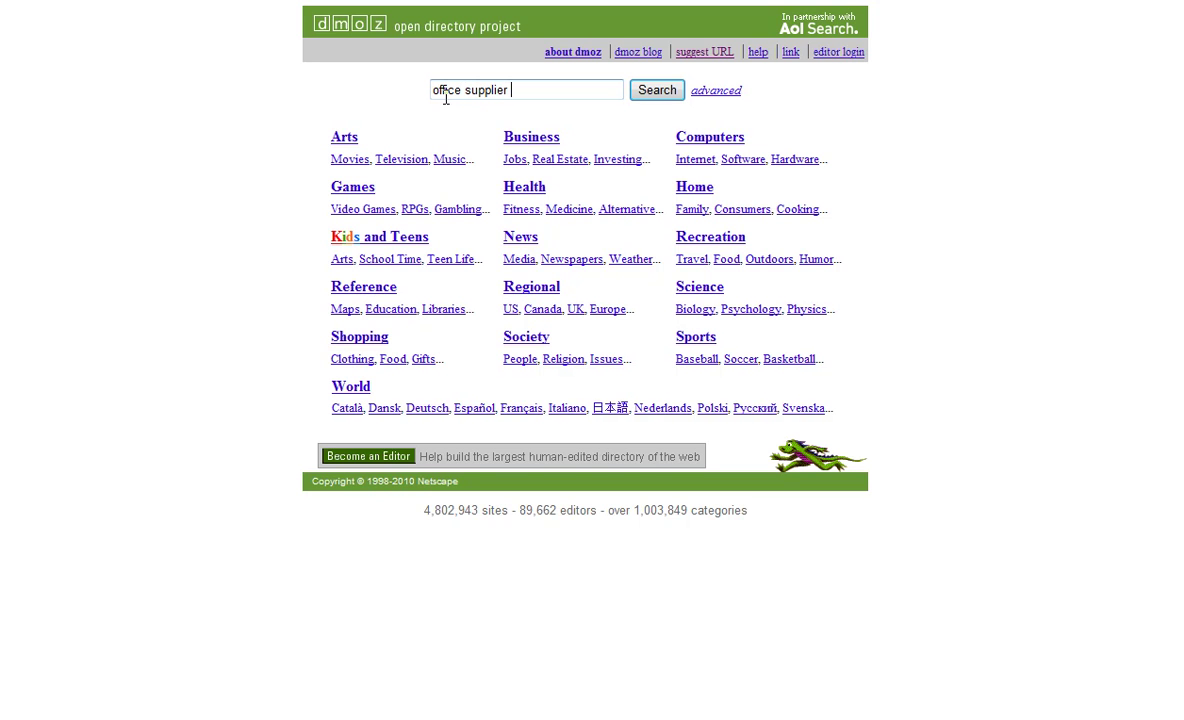
text( london)
click(642, 90)
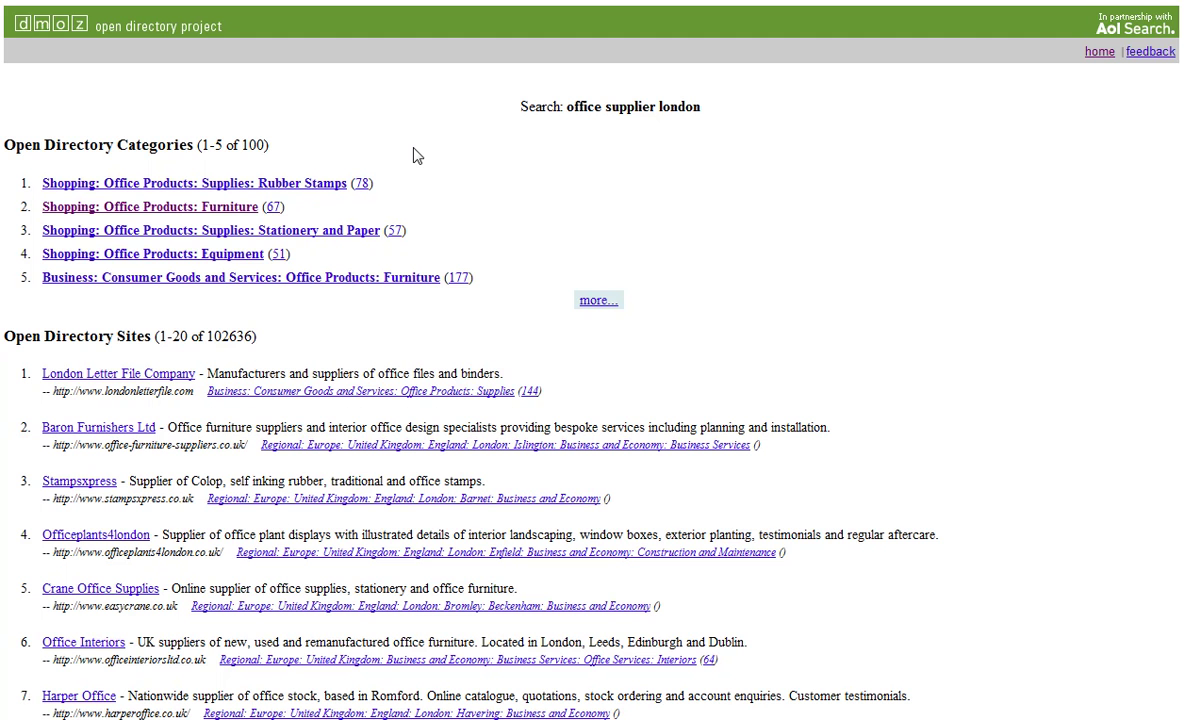
click(176, 209)
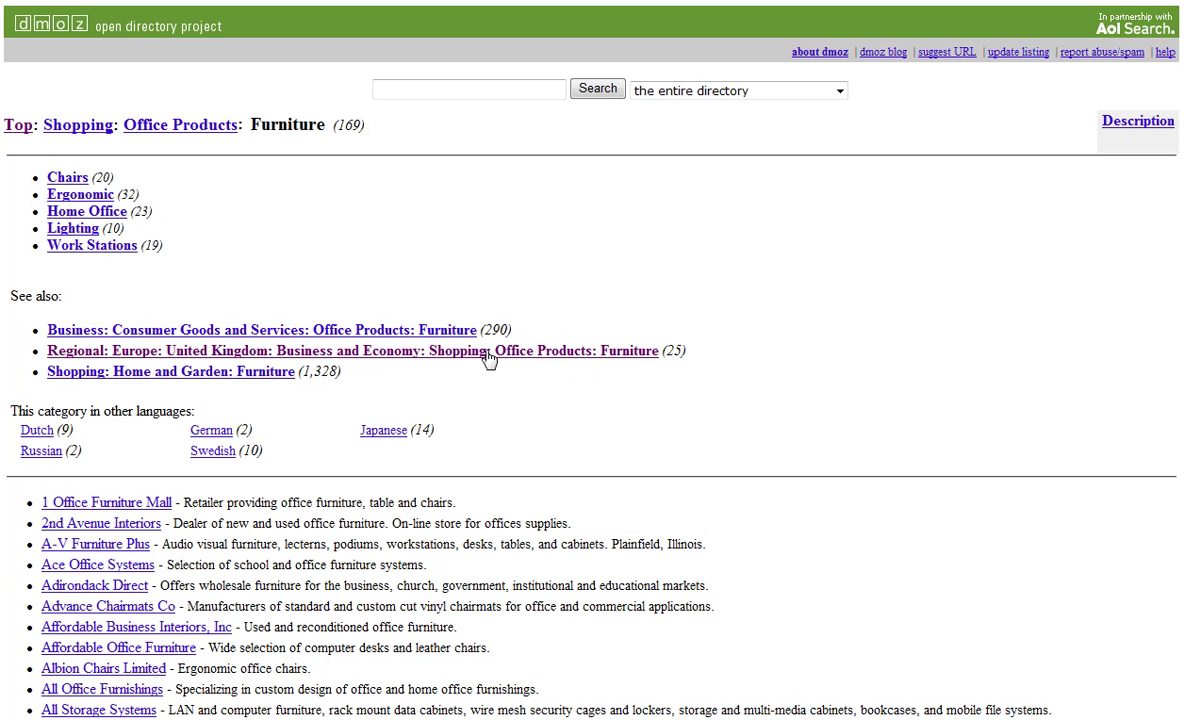
Open the Regional: Europe: United Kingdom office furniture category and begin suggesting a site there.
click(325, 352)
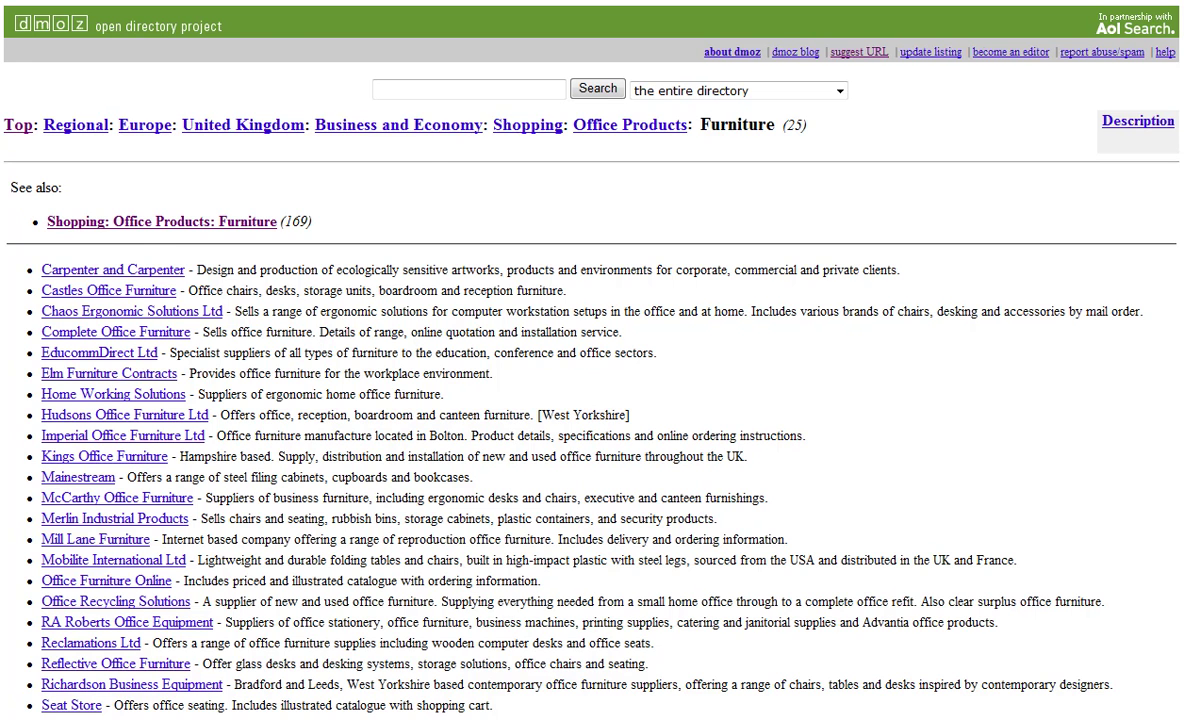
key(alt+Left)
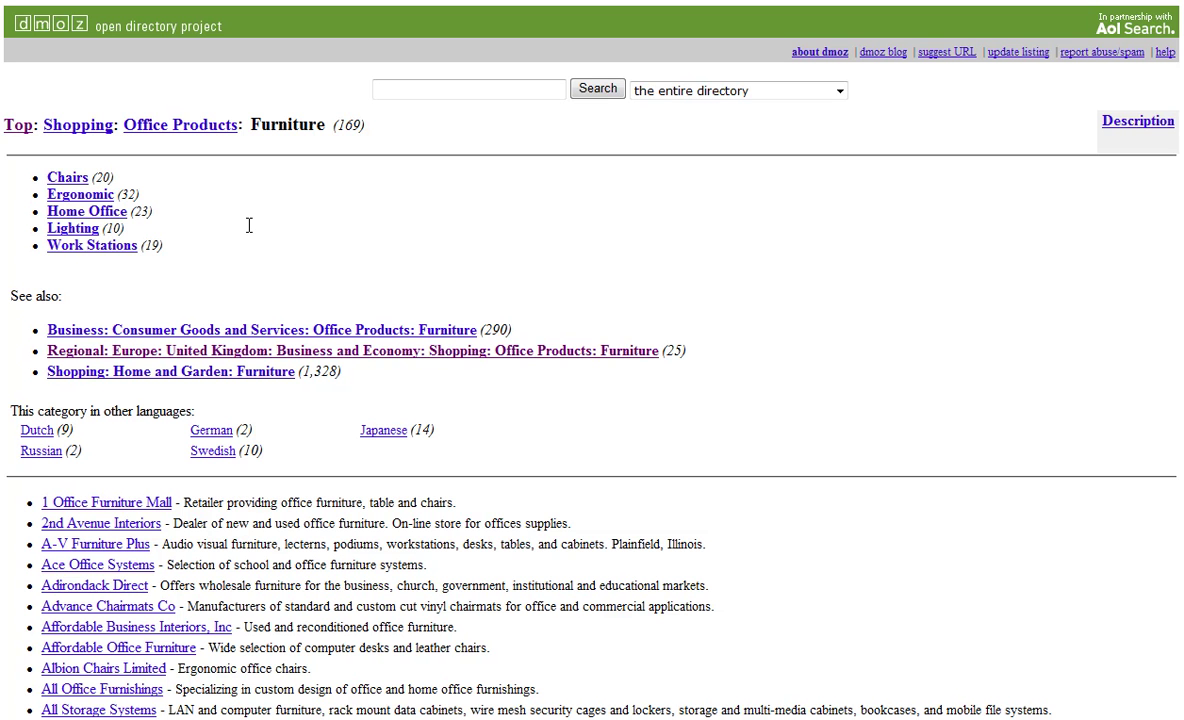
click(318, 352)
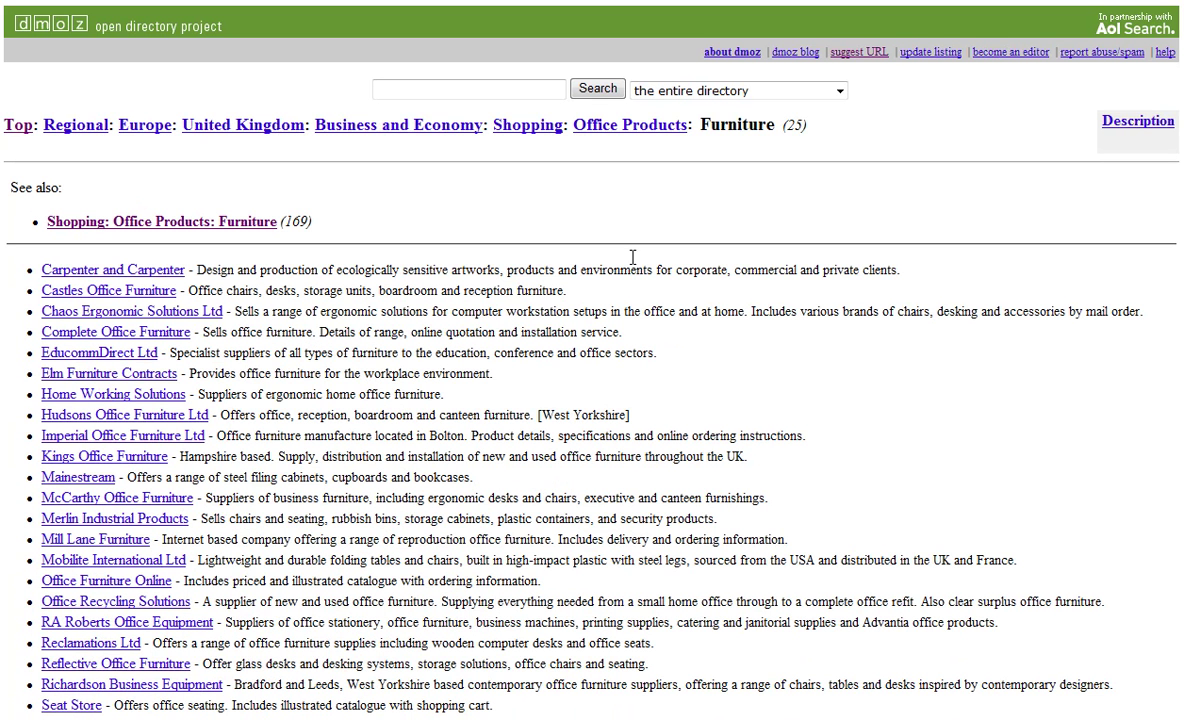
click(864, 53)
Focus the Site URL field and scroll down to the empty site title and description fields.
scroll(1025, 268, down, 3)
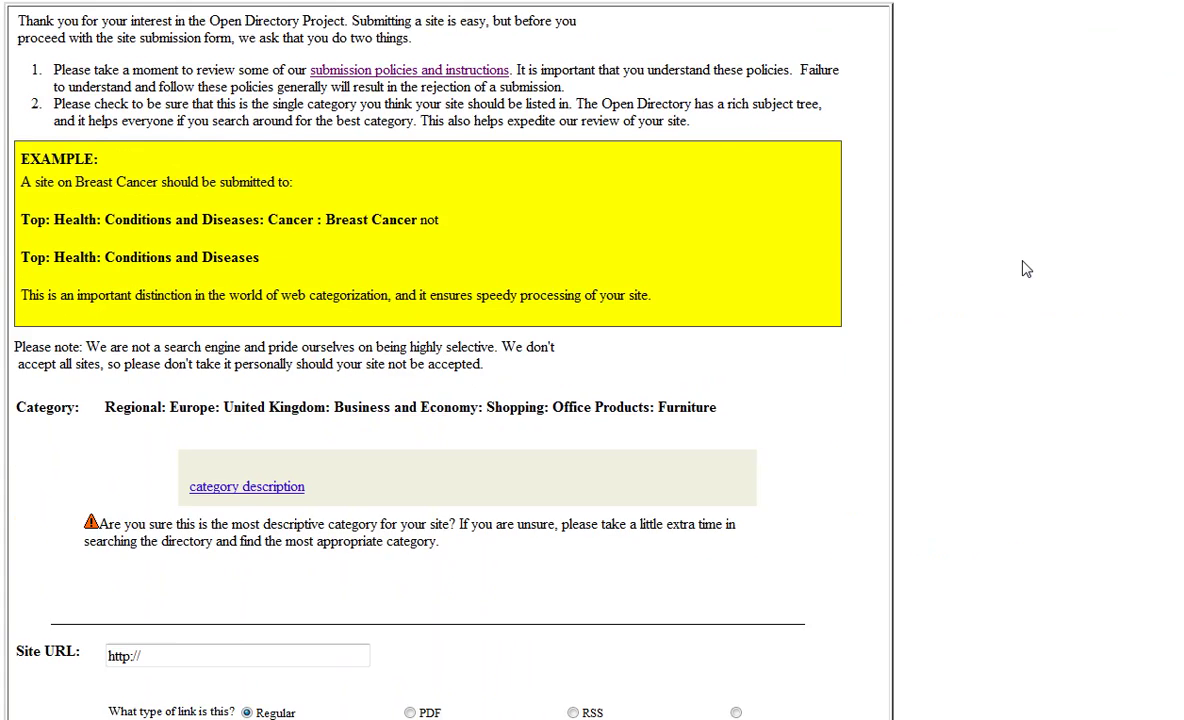
scroll(1025, 268, down, 3)
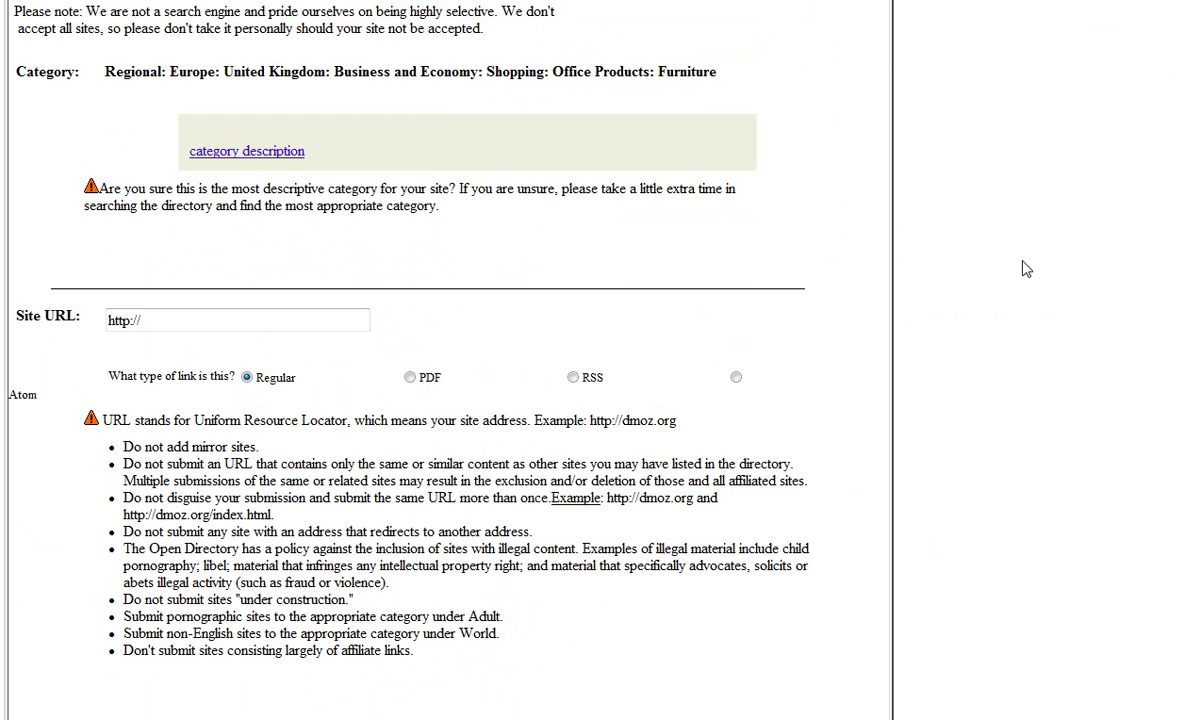
click(45, 315)
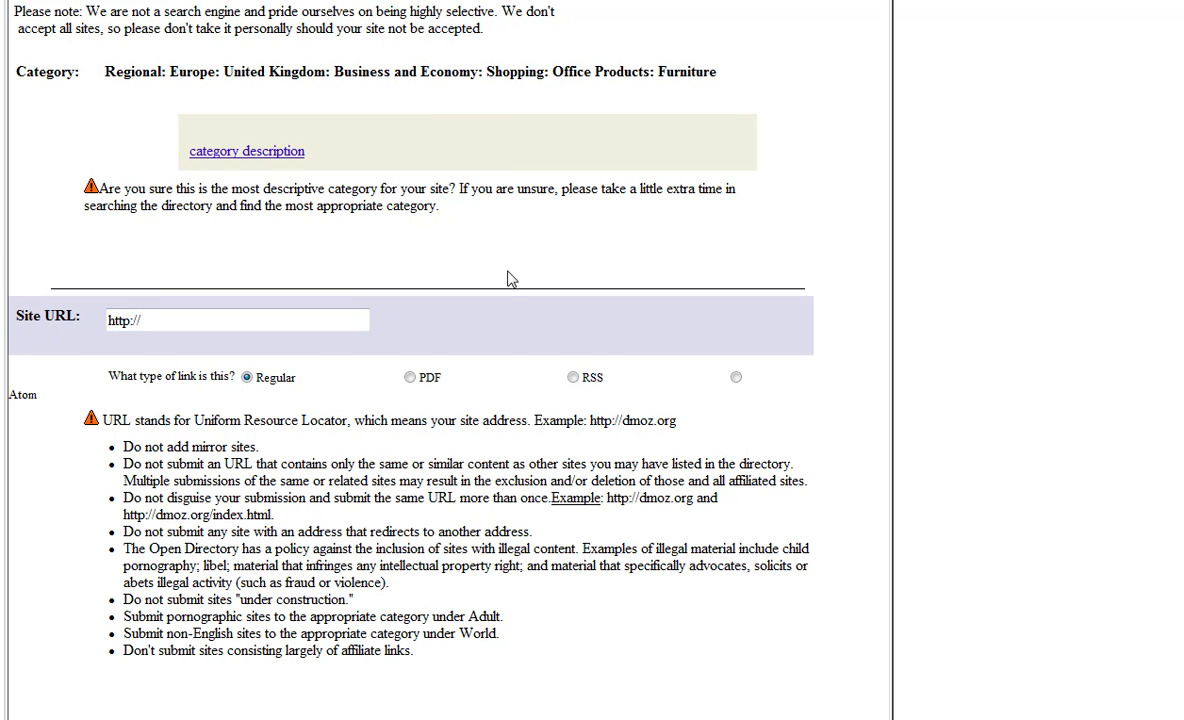
scroll(507, 279, down, 1)
scroll(507, 279, down, 3)
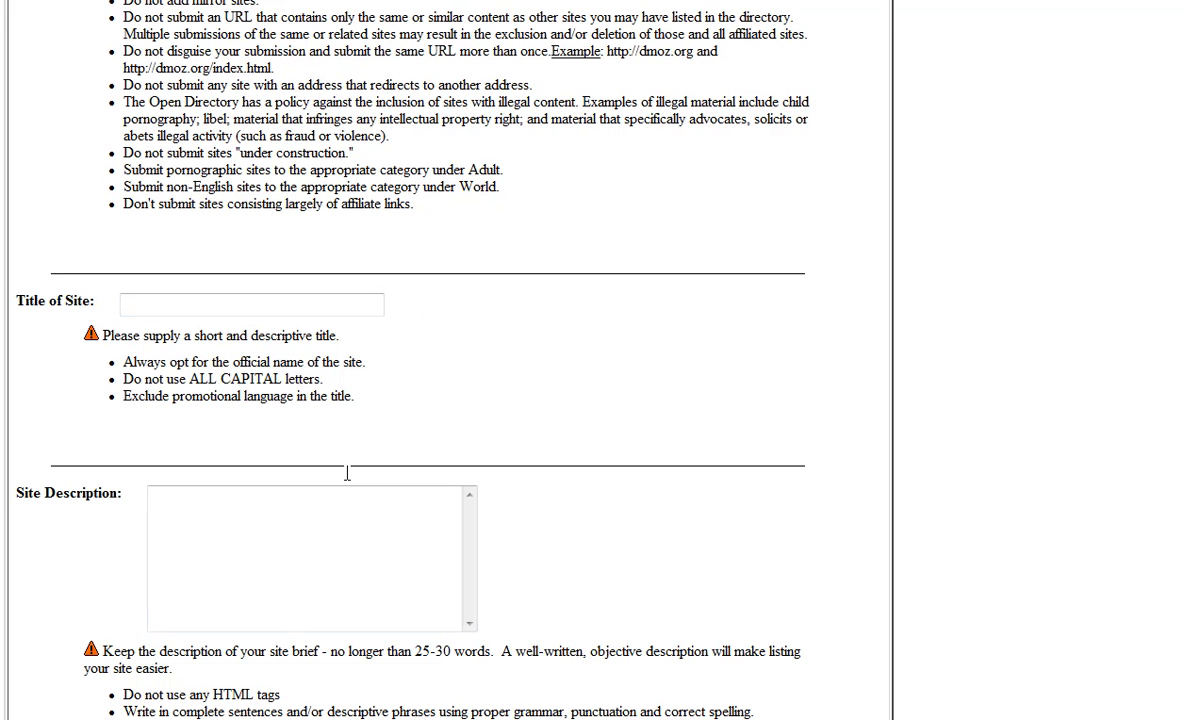
click(329, 517)
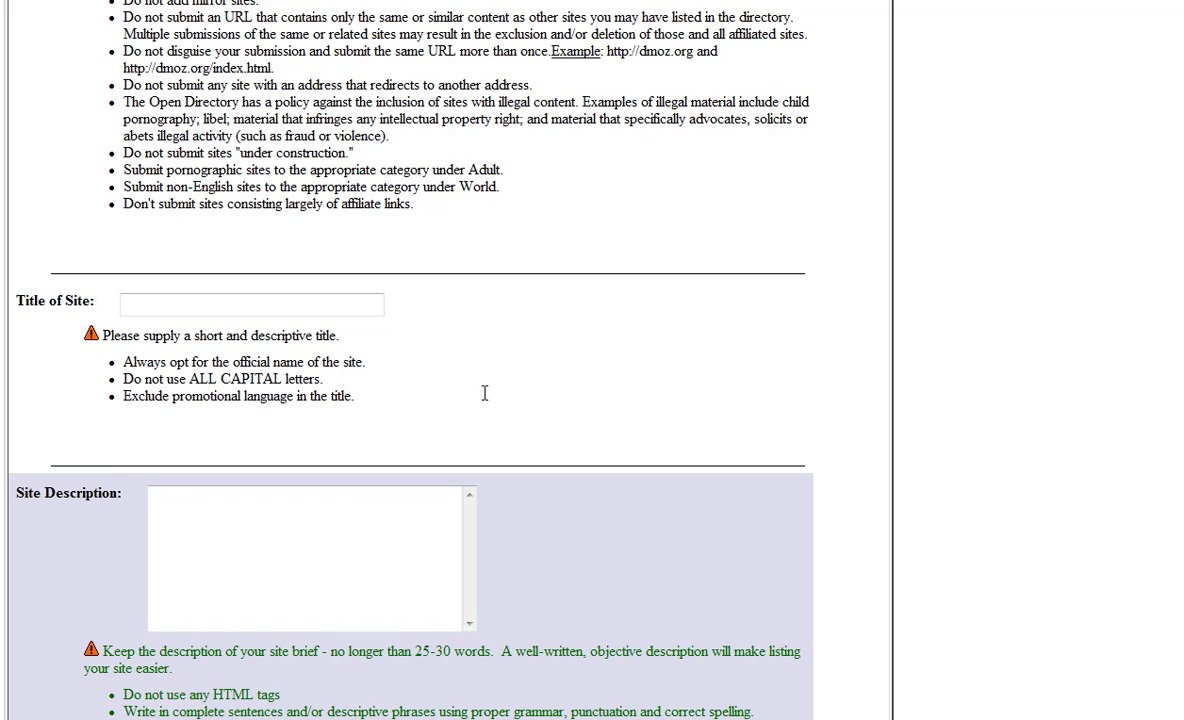
scroll(485, 397, down, 2)
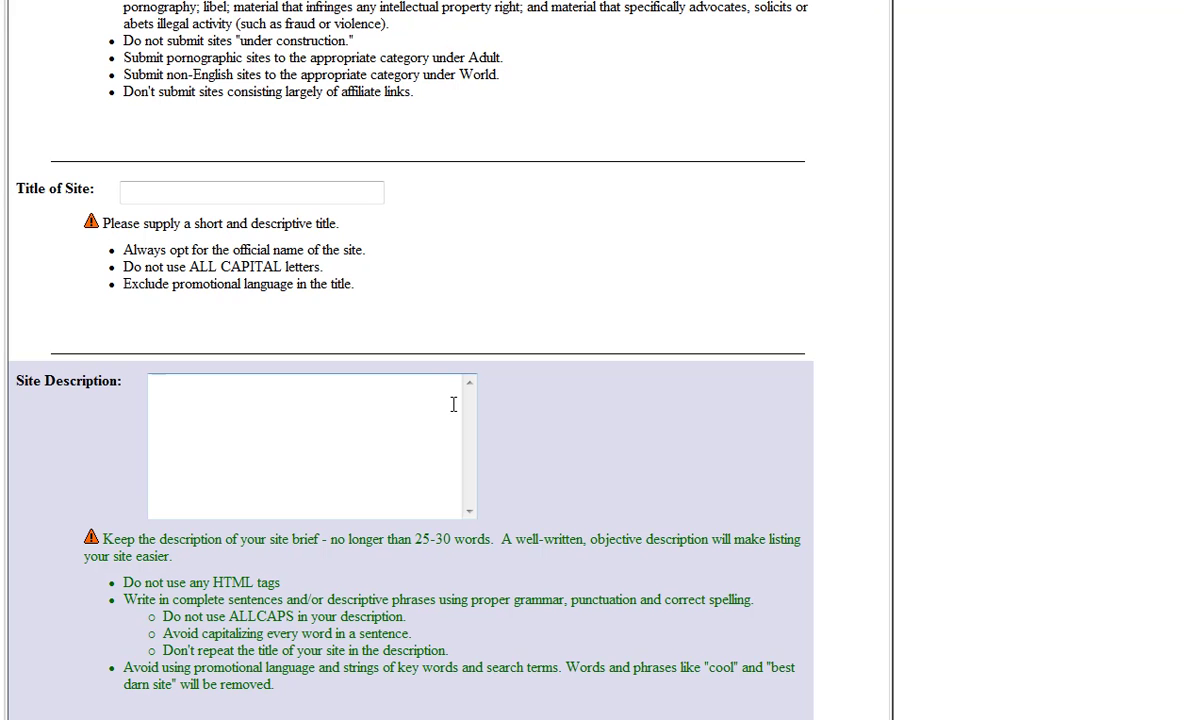
scroll(402, 445, down, 2)
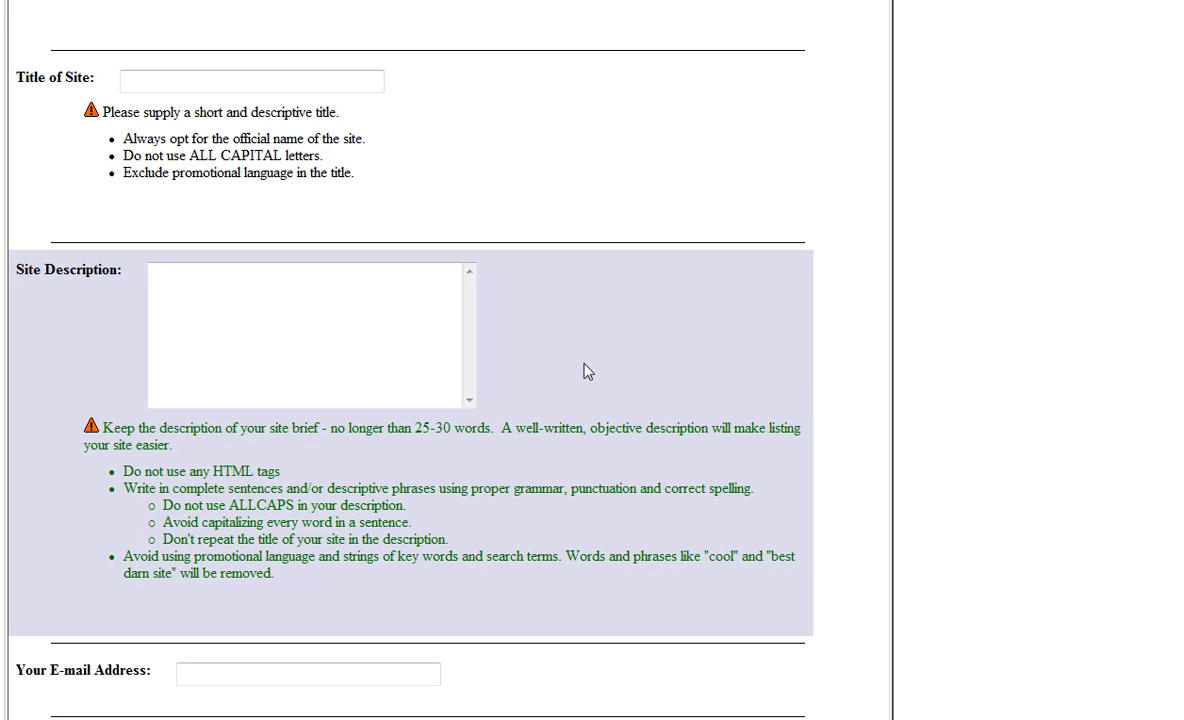
scroll(587, 372, down, 3)
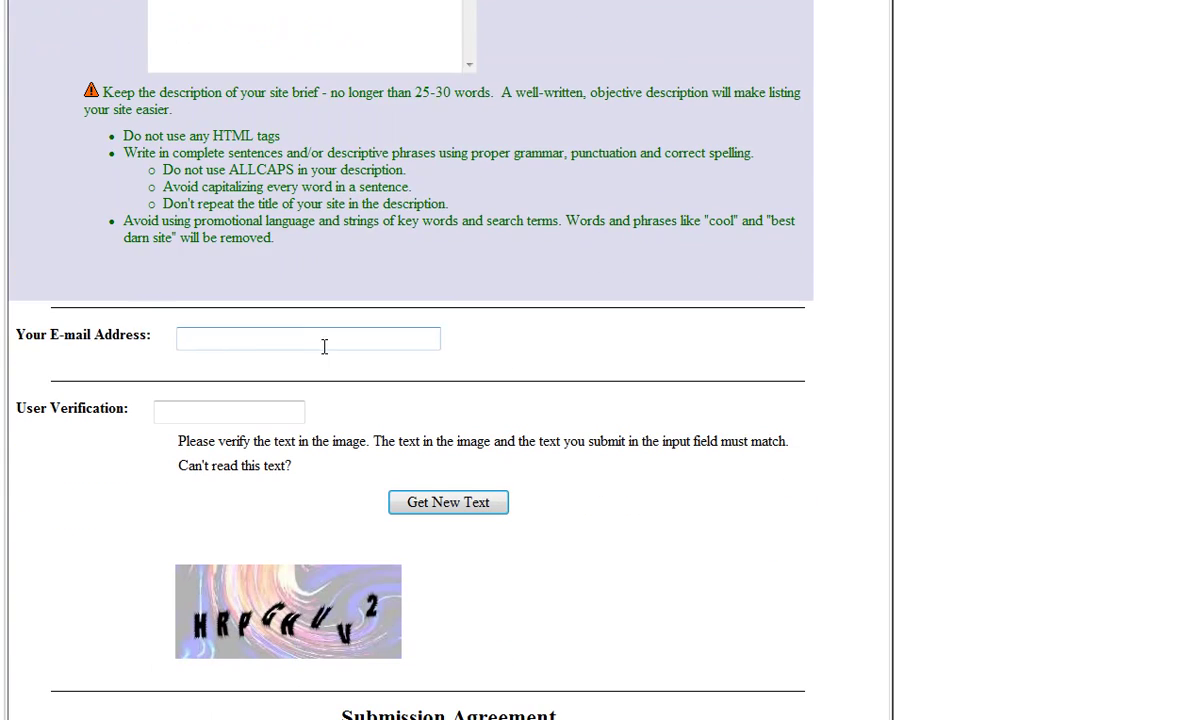
click(313, 343)
click(243, 407)
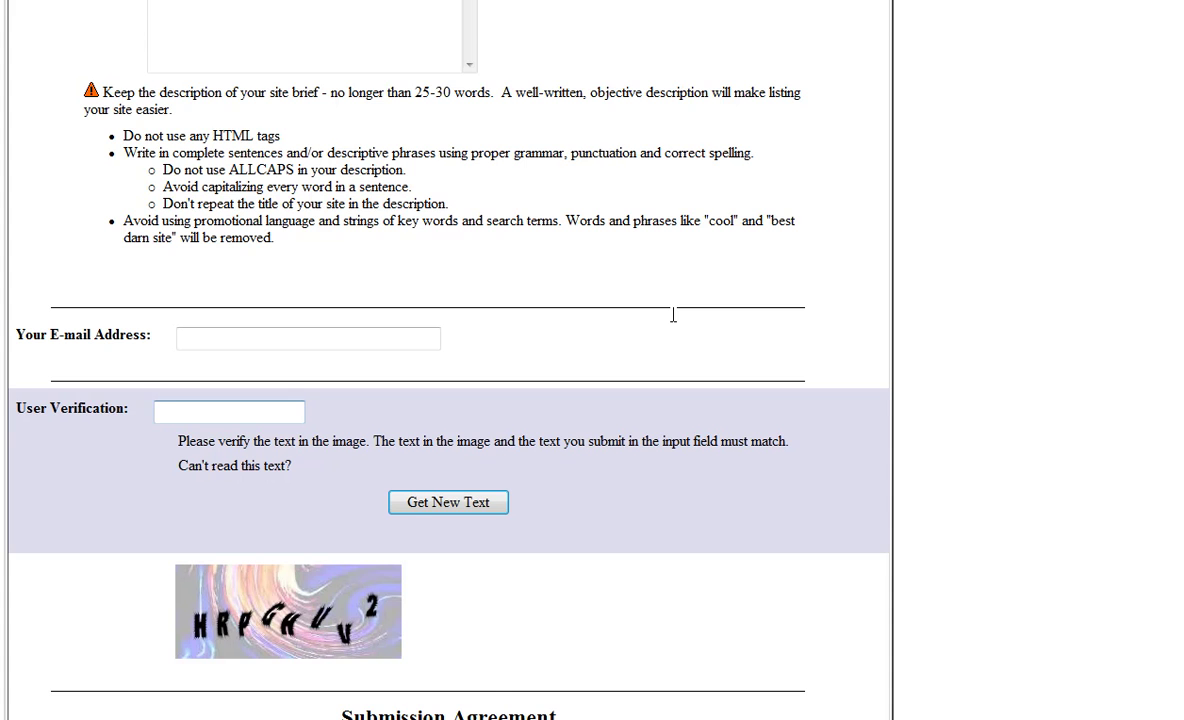
scroll(673, 315, down, 1)
scroll(673, 320, down, 1)
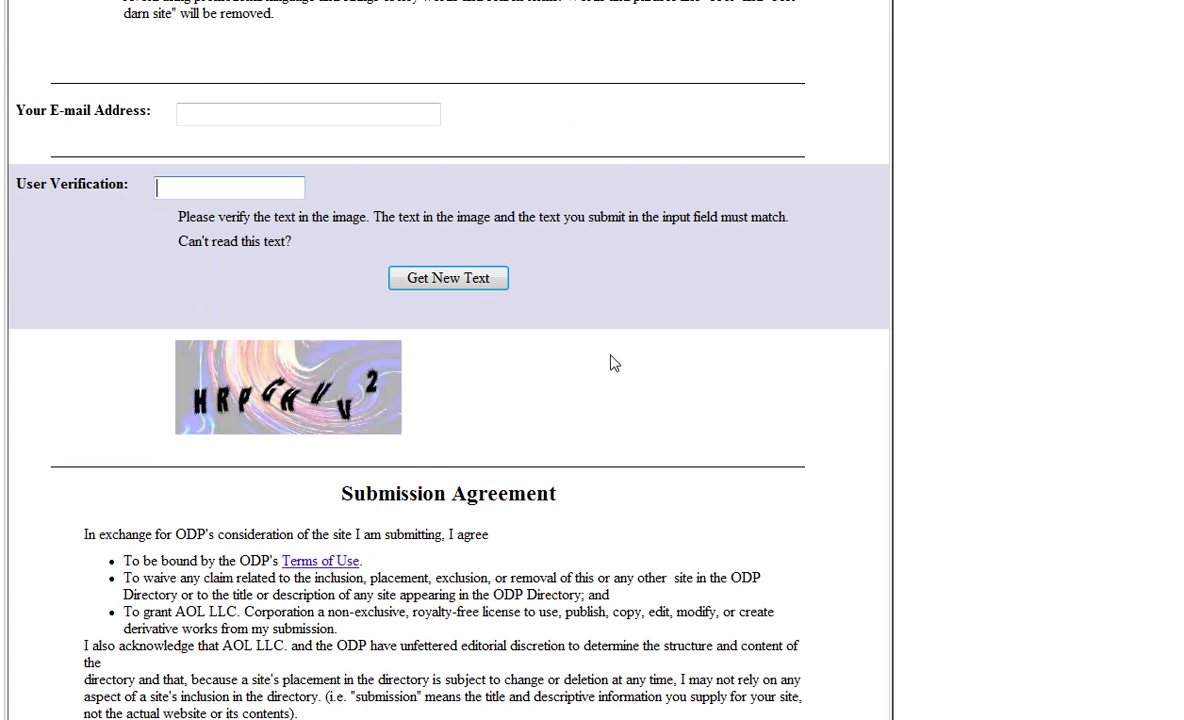
scroll(613, 362, down, 2)
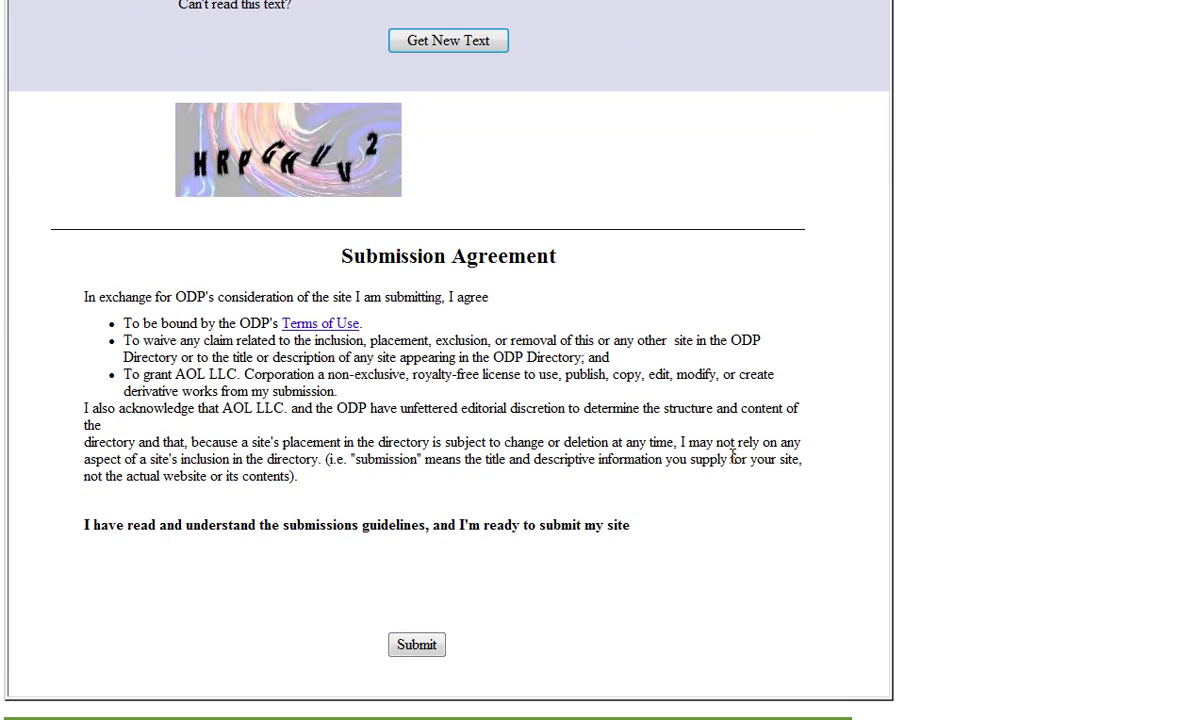
scroll(733, 456, up, 10)
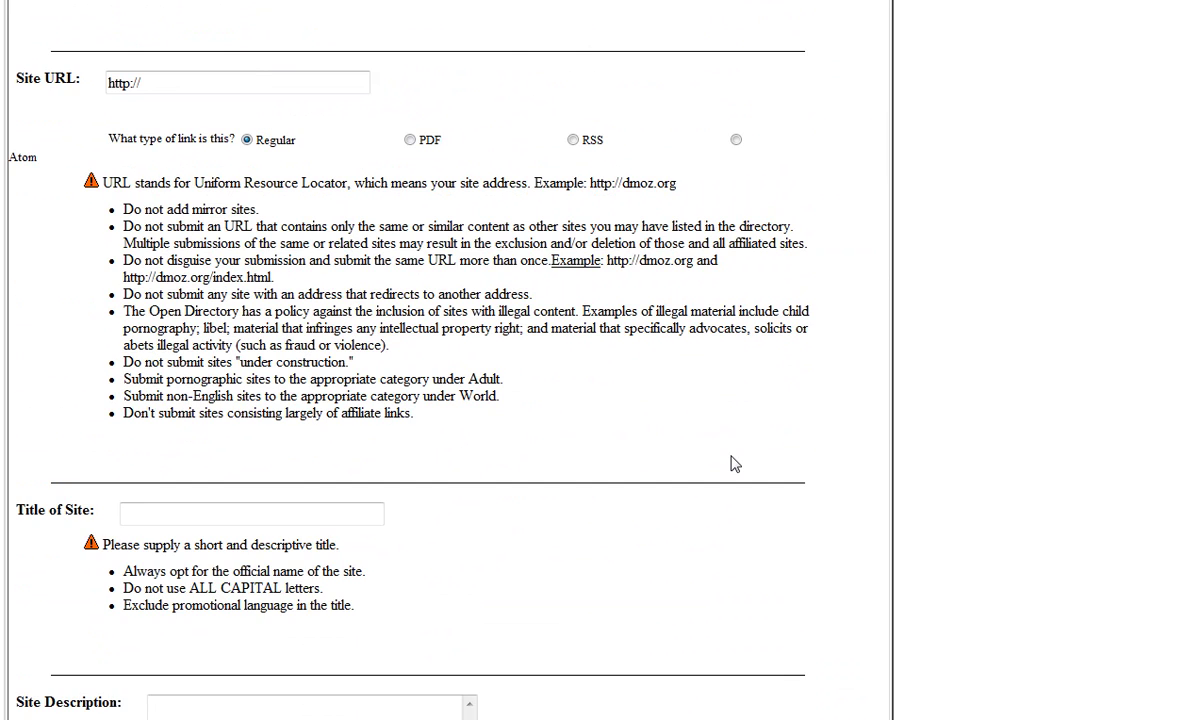